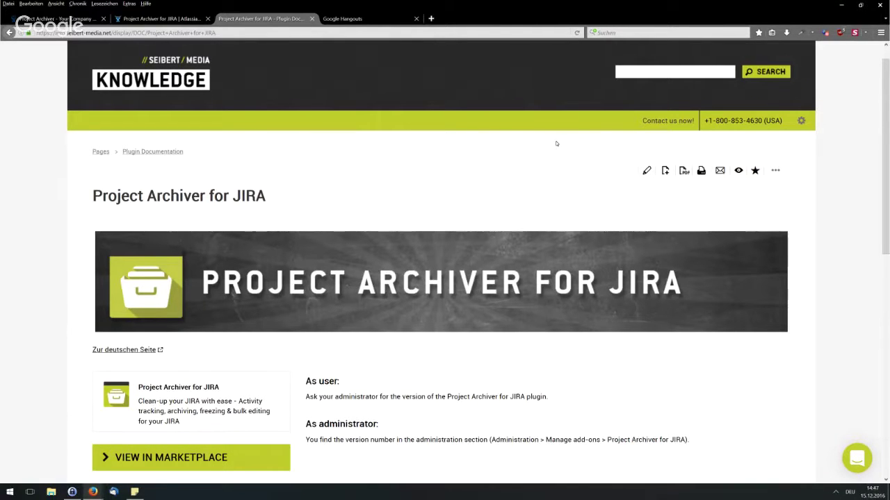
Scroll down the Project Archiver for JIRA overview page to the release documentation box
scroll(556, 143, down, 1)
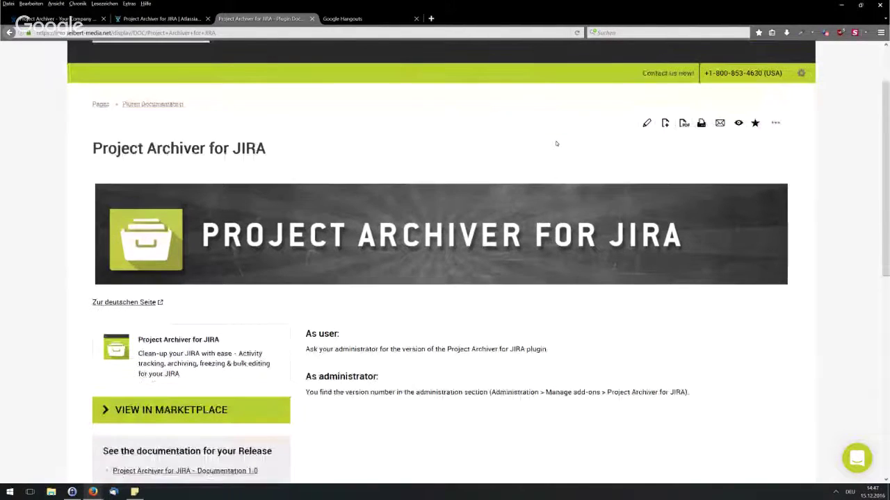
scroll(233, 243, down, 1)
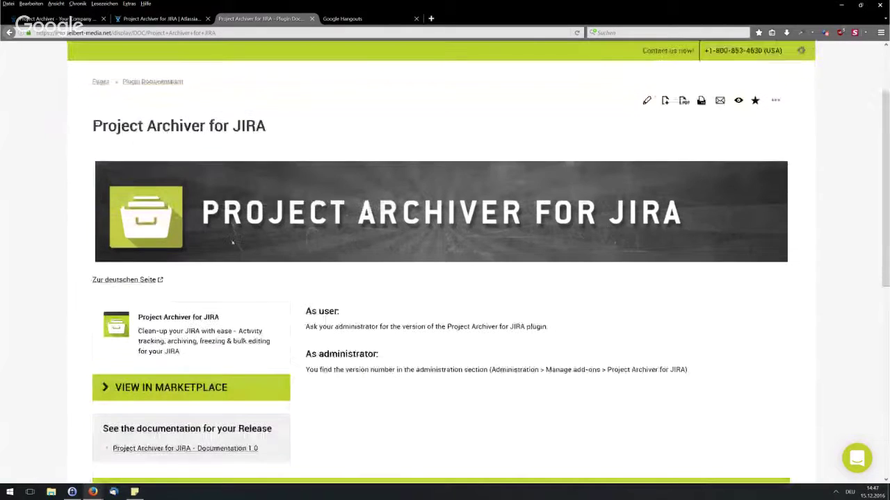
scroll(233, 243, down, 1)
Open the release 1.0 documentation, skim its contents, then switch to the Marketplace listing tab
click(171, 294)
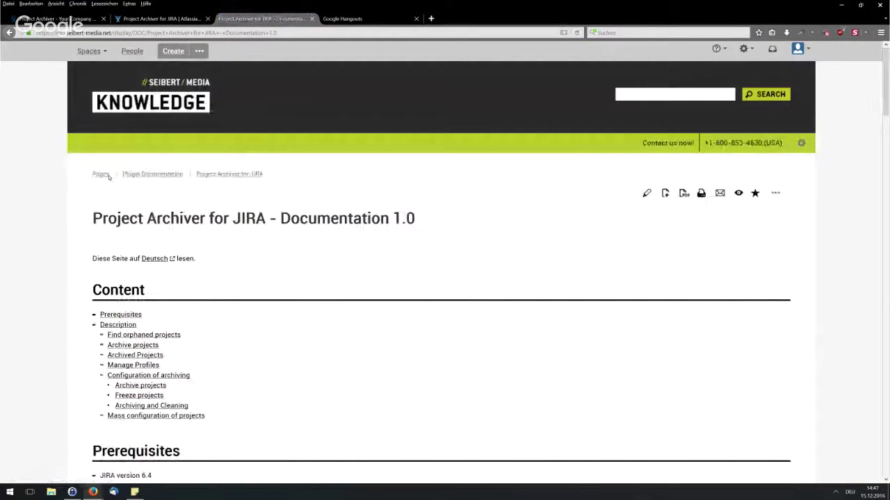
scroll(204, 173, down, 1)
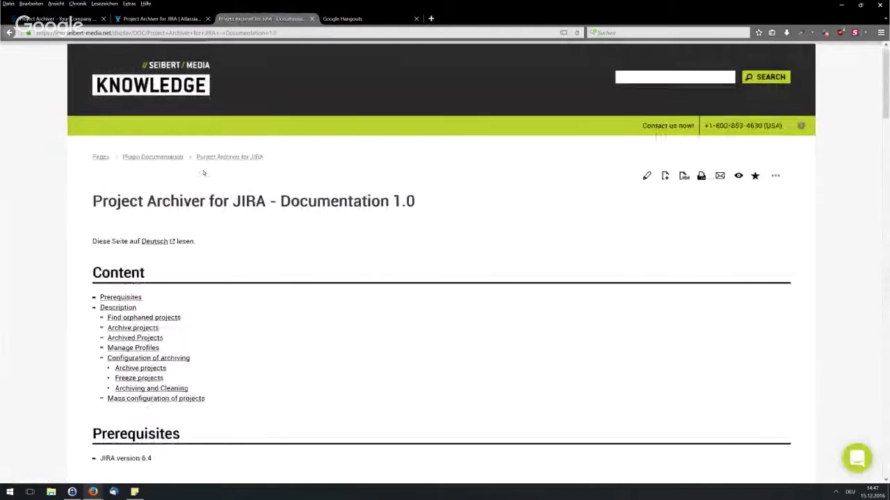
scroll(204, 172, down, 1)
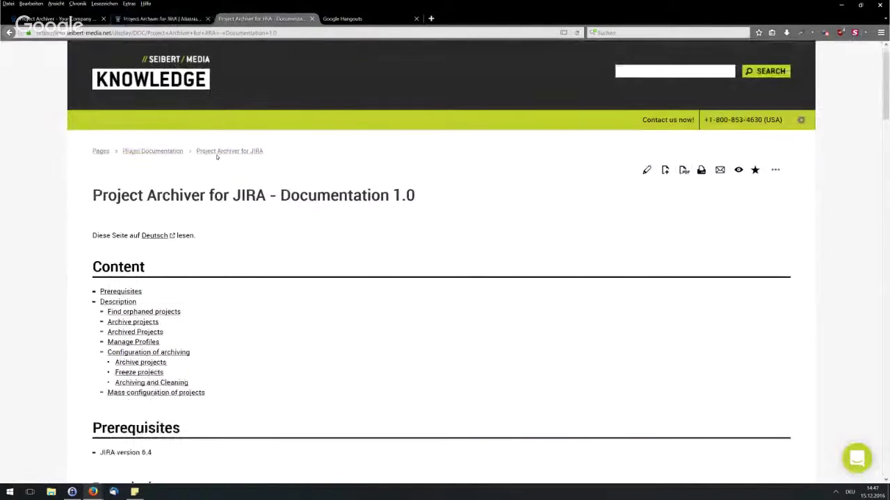
scroll(216, 157, down, 2)
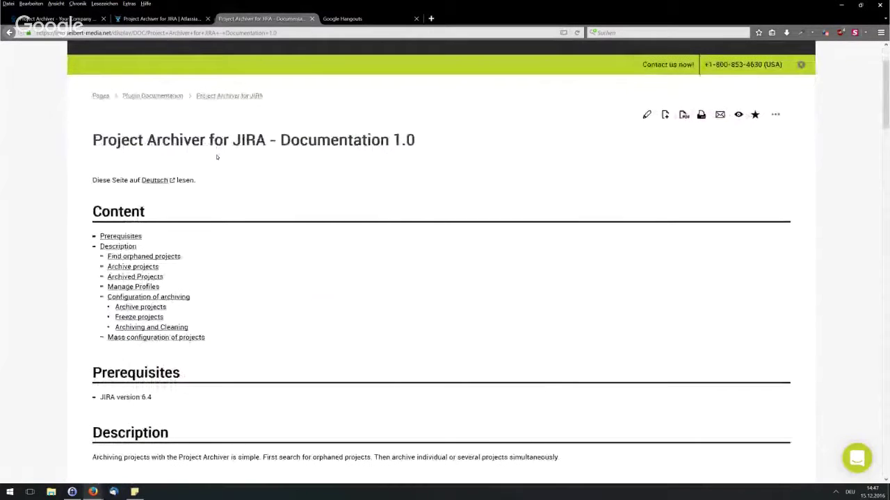
scroll(216, 157, down, 4)
click(117, 16)
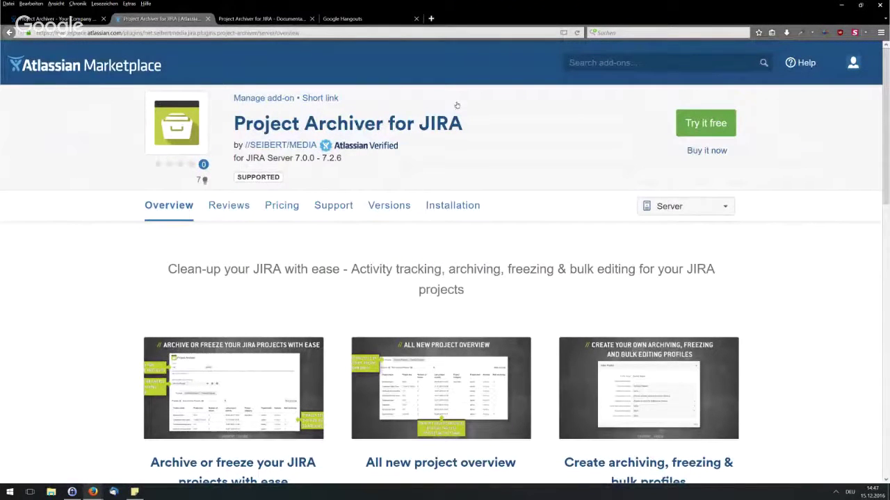
Show the Server per-user pricing tiers, 10 users at $10 up to 250 users at $650
click(282, 205)
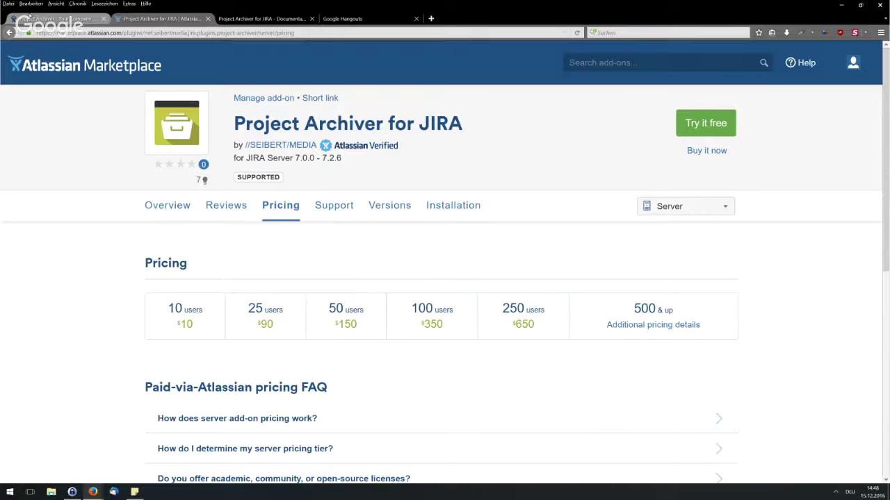
click(30, 16)
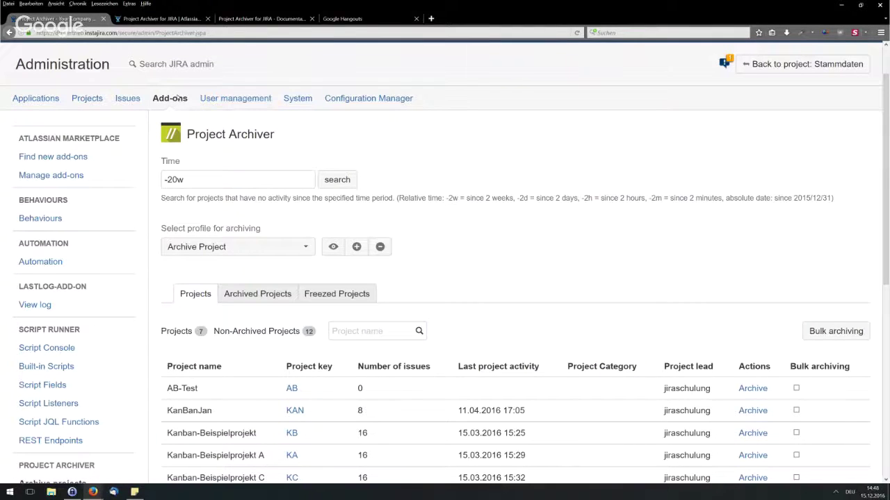
scroll(197, 98, down, 1)
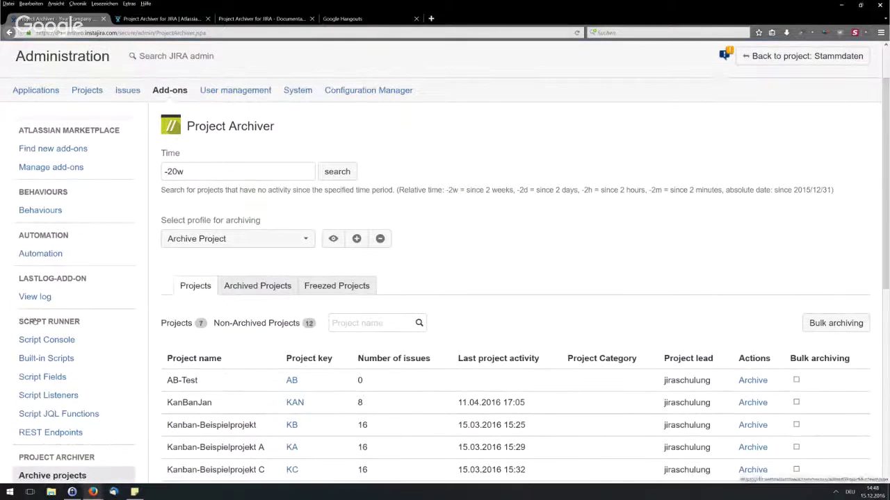
scroll(361, 89, down, 1)
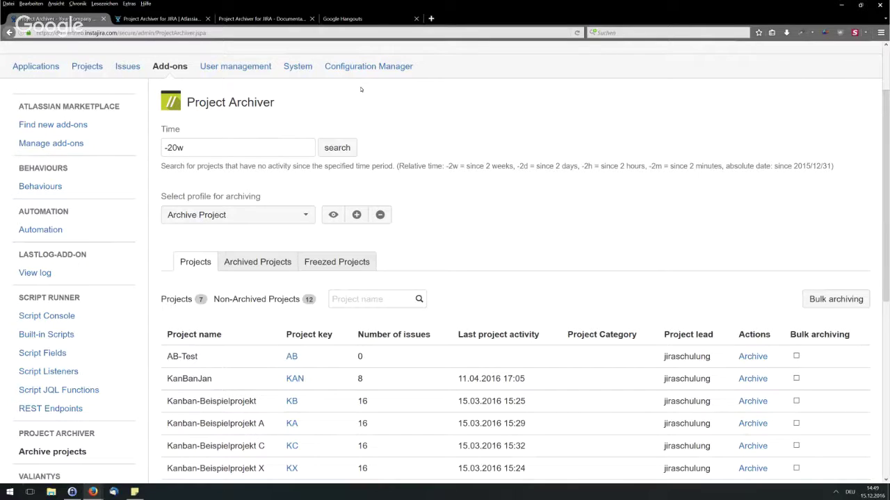
key(Tab)
key(Down)
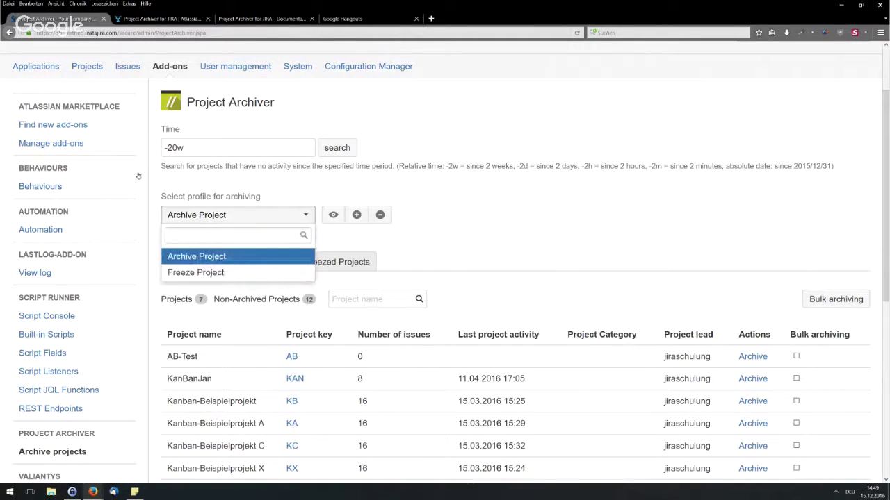
key(Down)
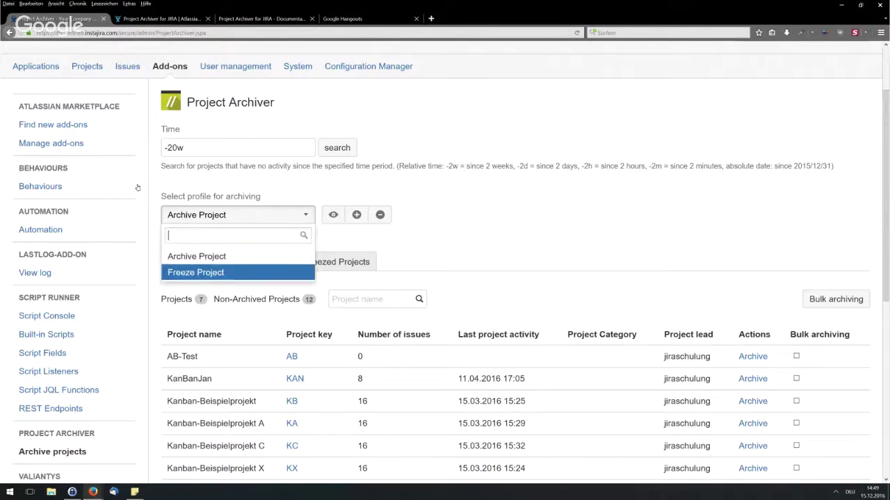
key(Up)
key(Down)
key(Up)
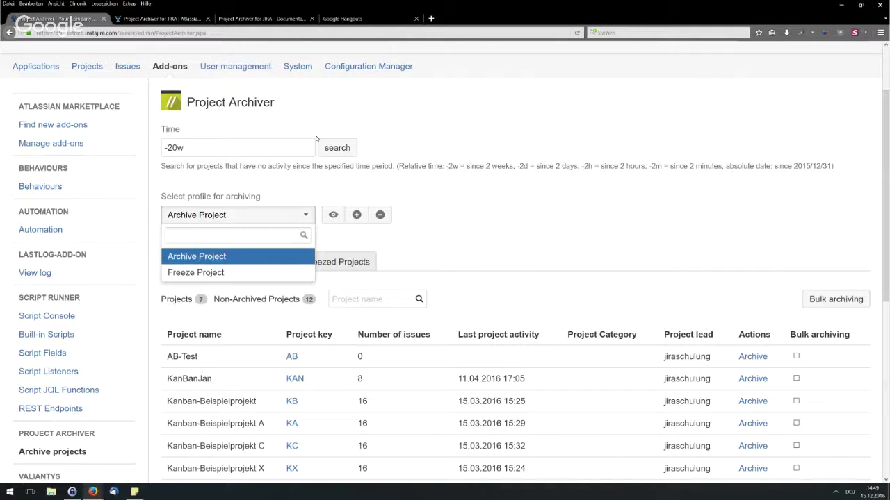
click(317, 139)
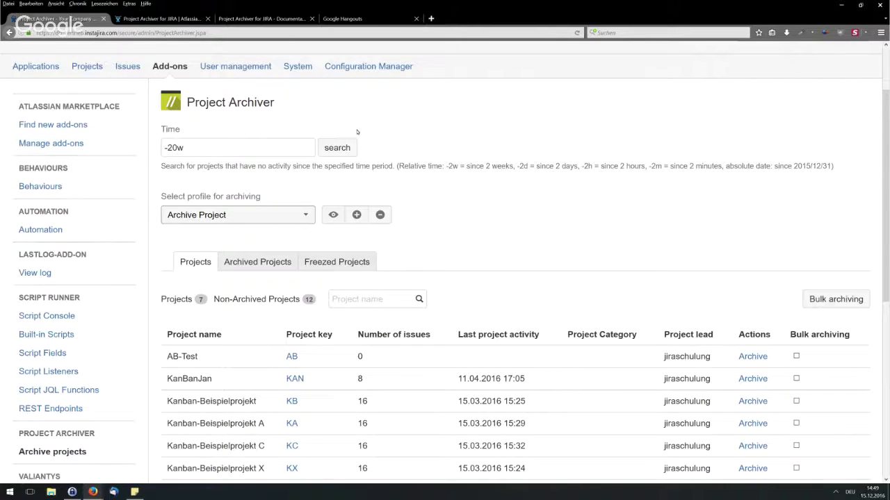
scroll(356, 132, down, 1)
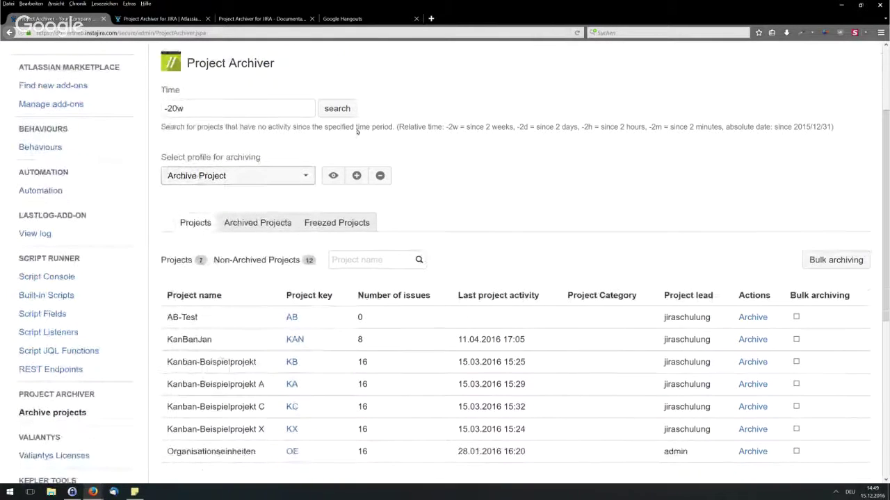
scroll(357, 130, down, 1)
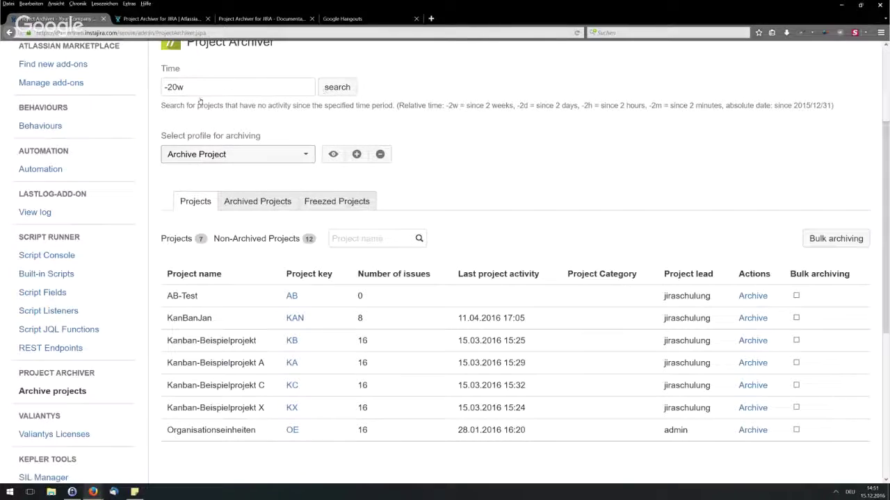
Keep Archive Project as the archiving profile and open its View Profile details
key(space)
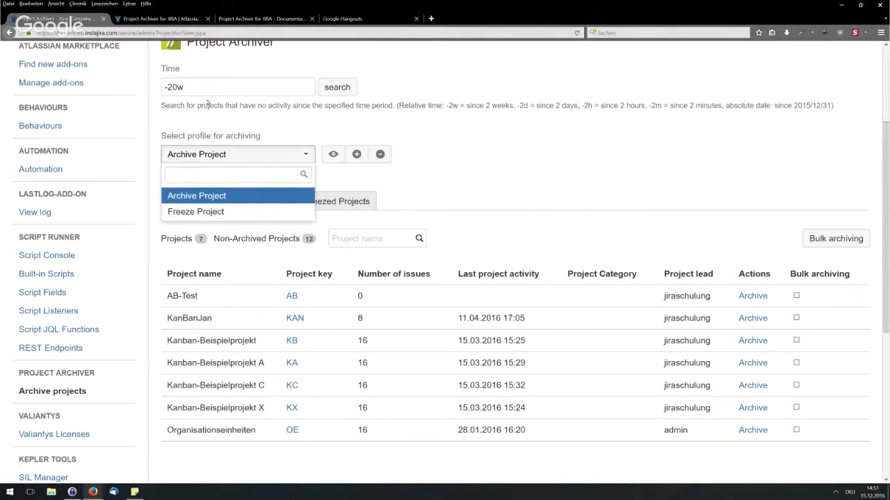
text(,)
click(272, 114)
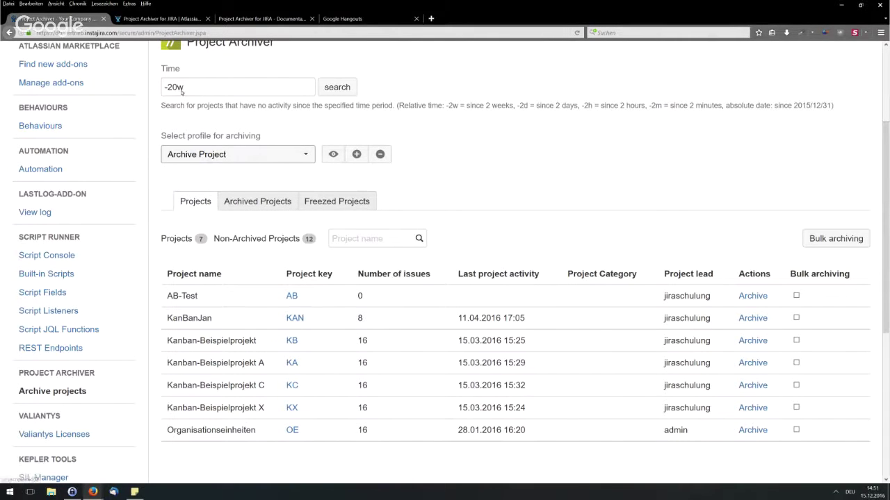
key(Tab)
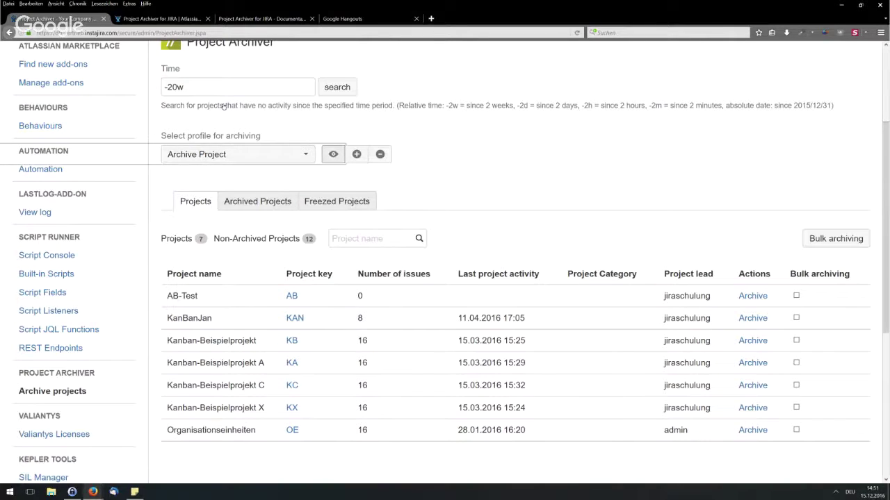
key(Return)
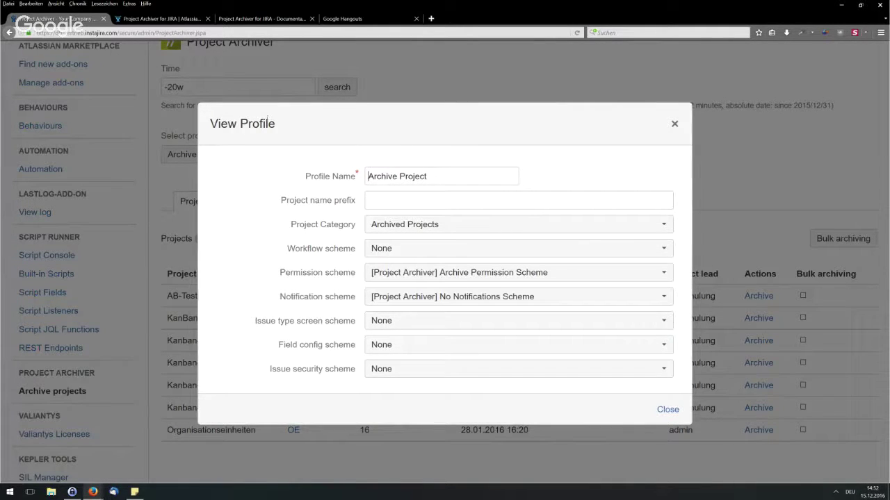
Close the Archive Project profile details to return to the 7-project list
key(Tab)
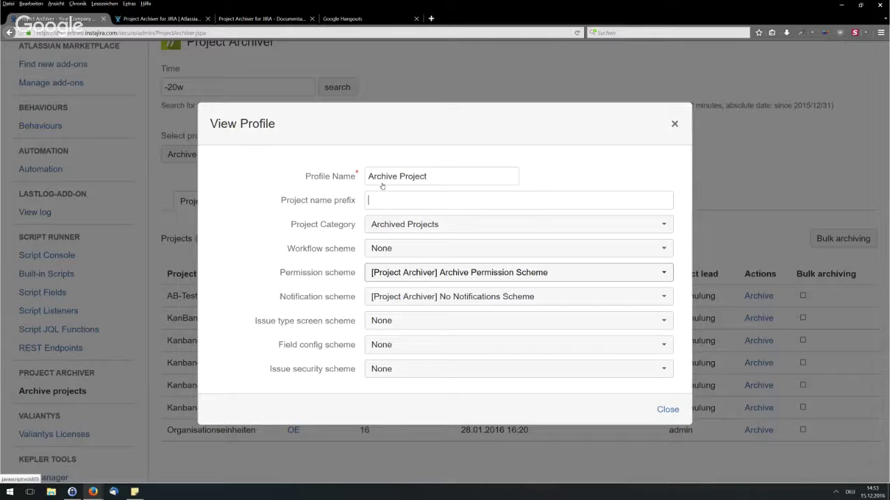
key(Tab)
key(Return)
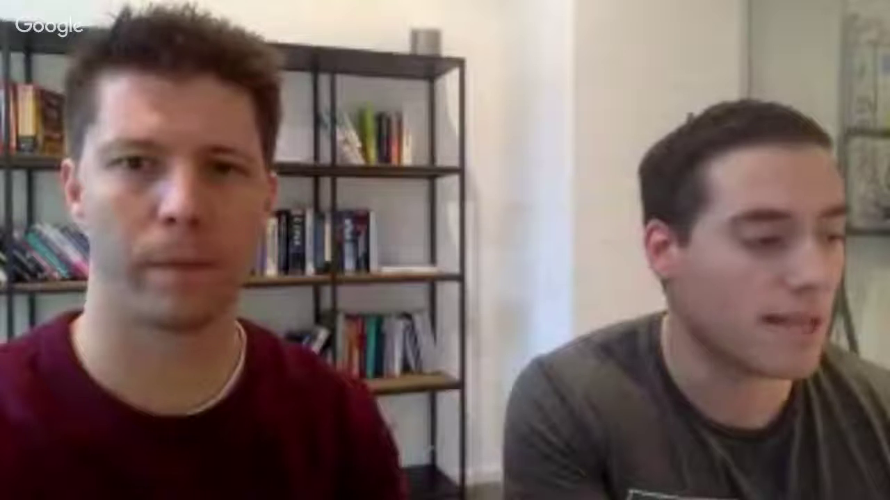
Create a new profile named 'Test profile' with project name prefix '[Test]'
key(Tab)
key(Return)
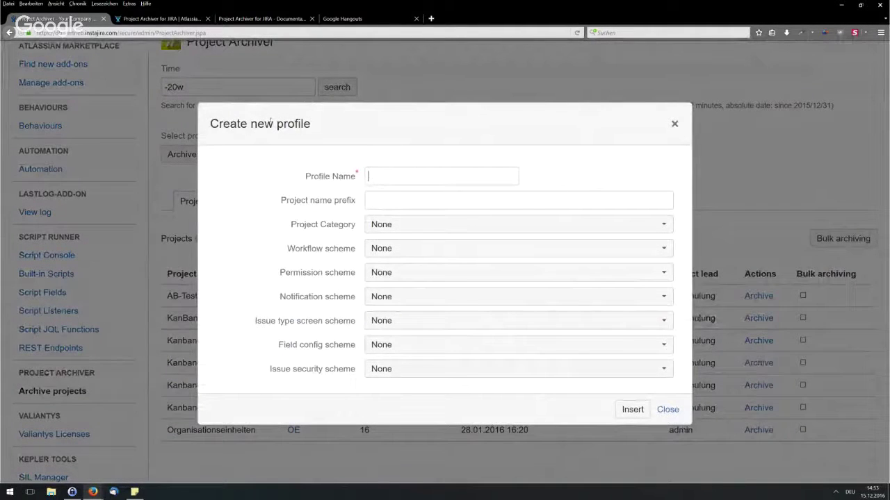
text(Test profile)
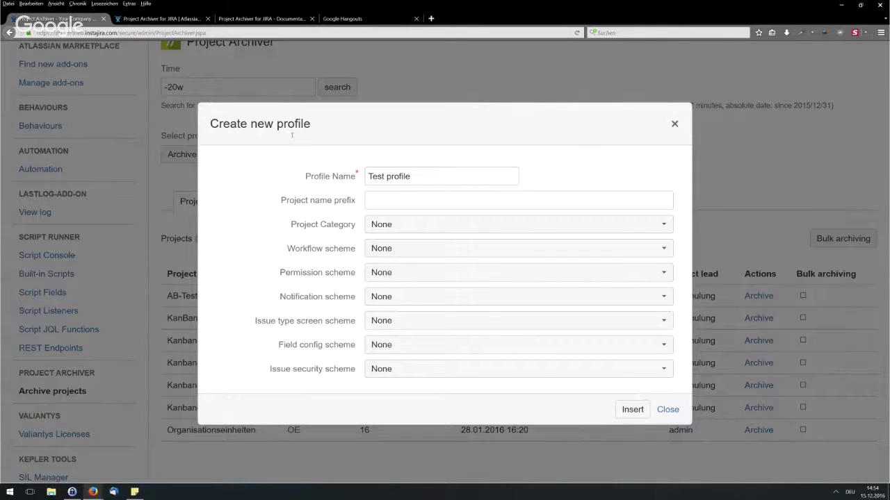
key(Tab)
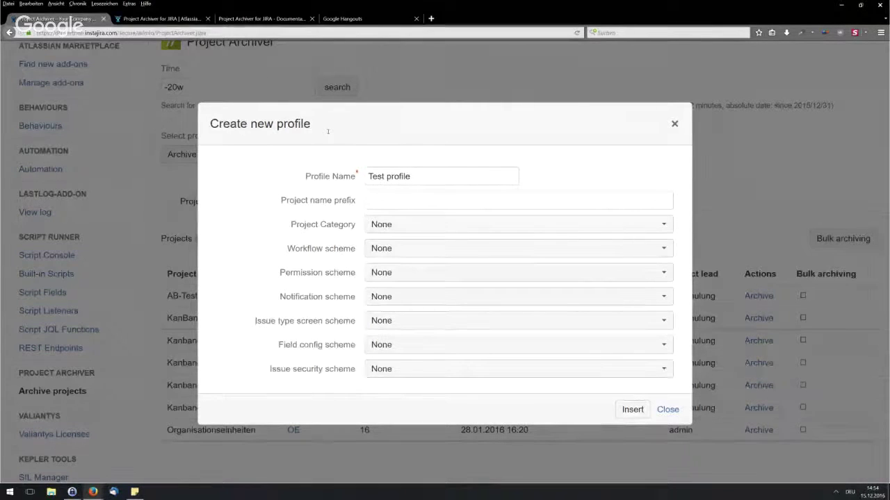
text([Test)
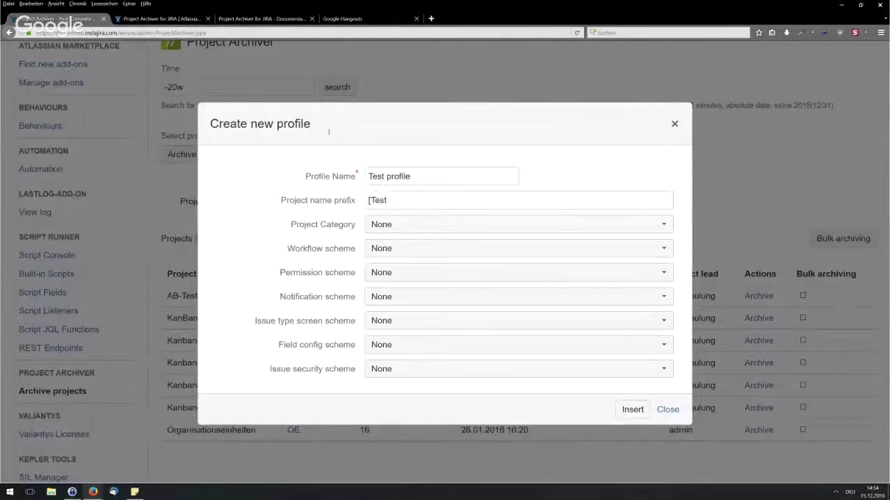
text(])
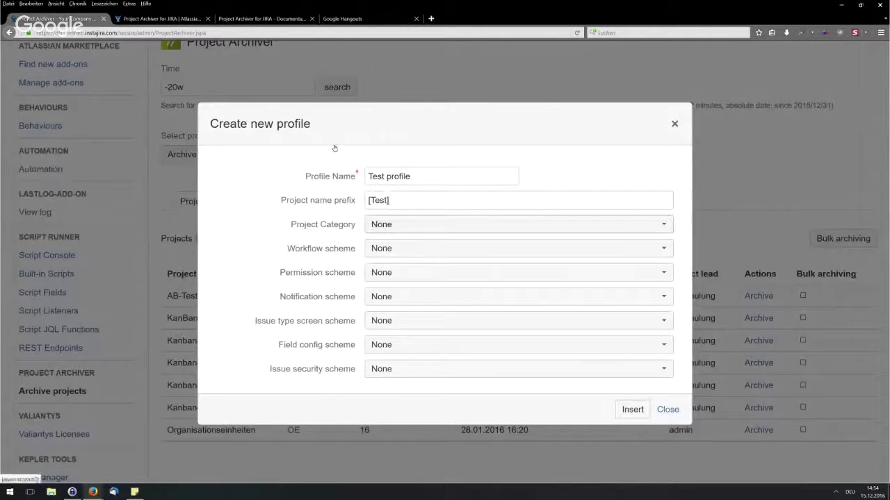
key(Tab)
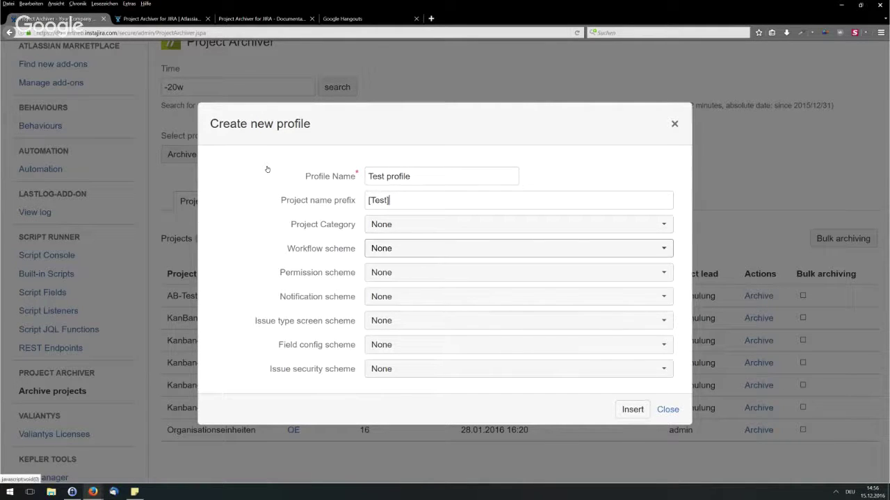
Assign KC workflow, Copy of Default software scheme permissions and No Notifications scheme
key(Down)
key(Down)
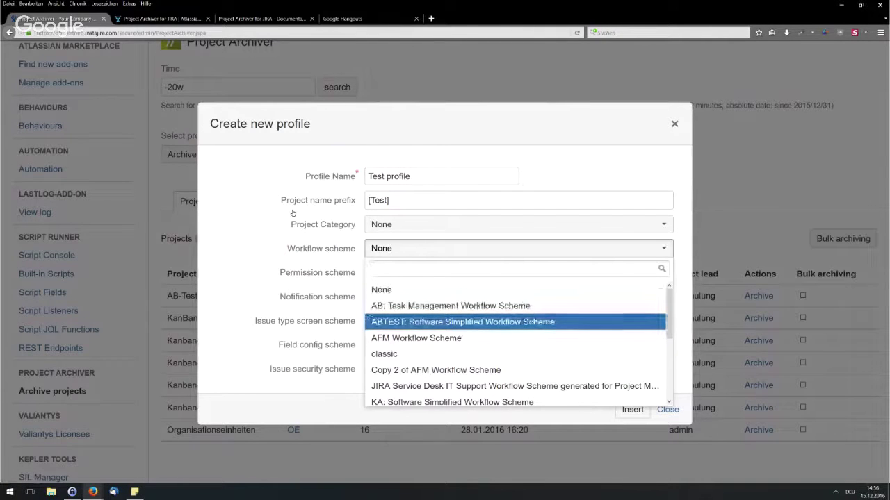
key(Down)
key(Down)
key(Down)
key(Down)
key(Down)
key(Down)
key(Down)
key(Down)
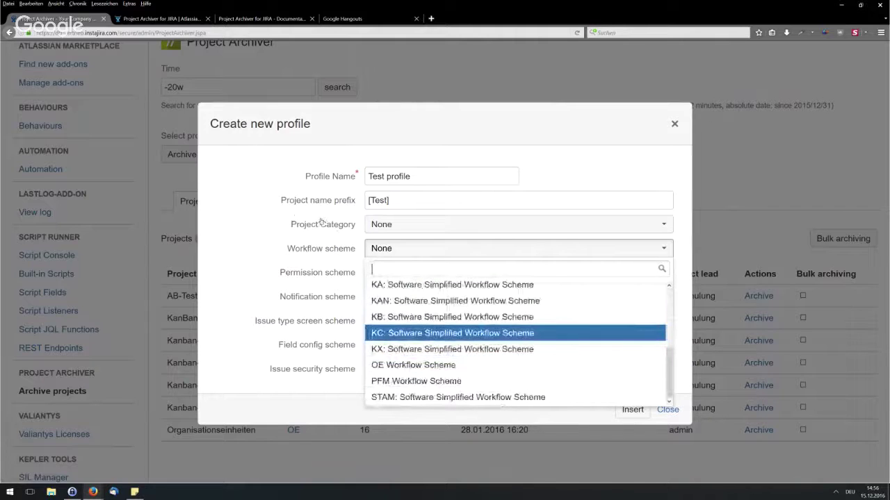
key(Return)
key(Tab)
key(Down)
key(Down)
key(Down)
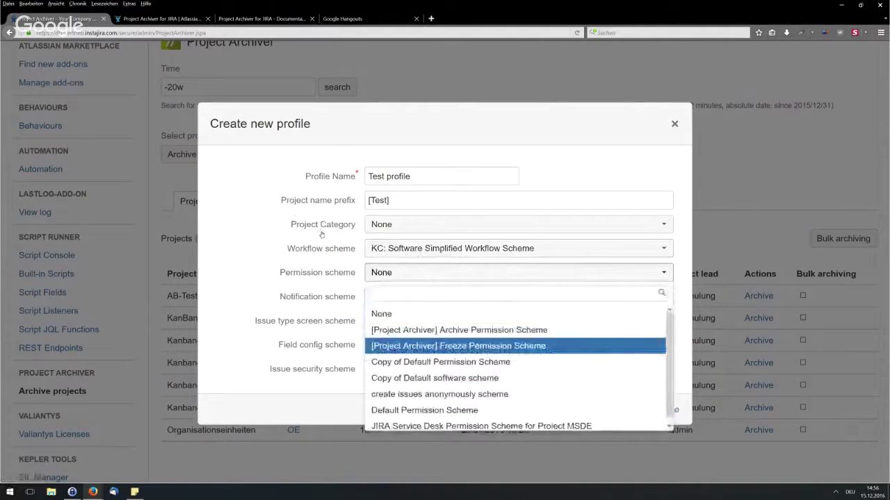
key(Down)
key(Down)
key(Return)
key(Tab)
key(Down)
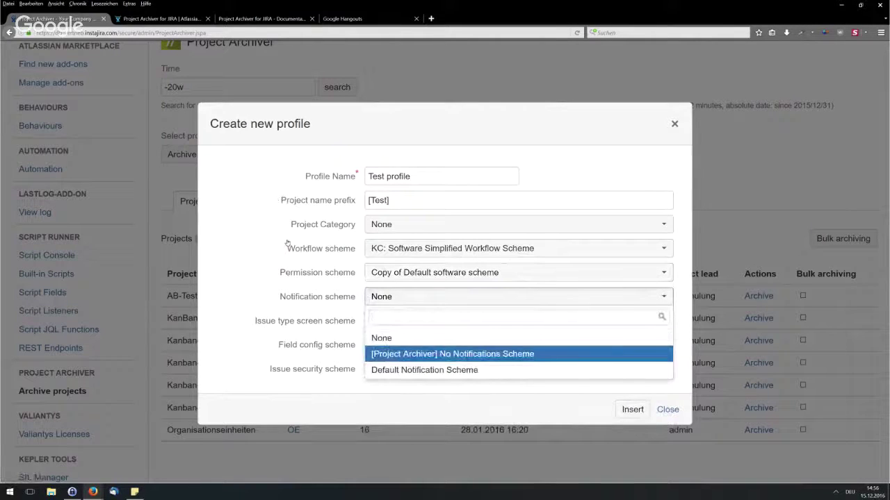
key(Return)
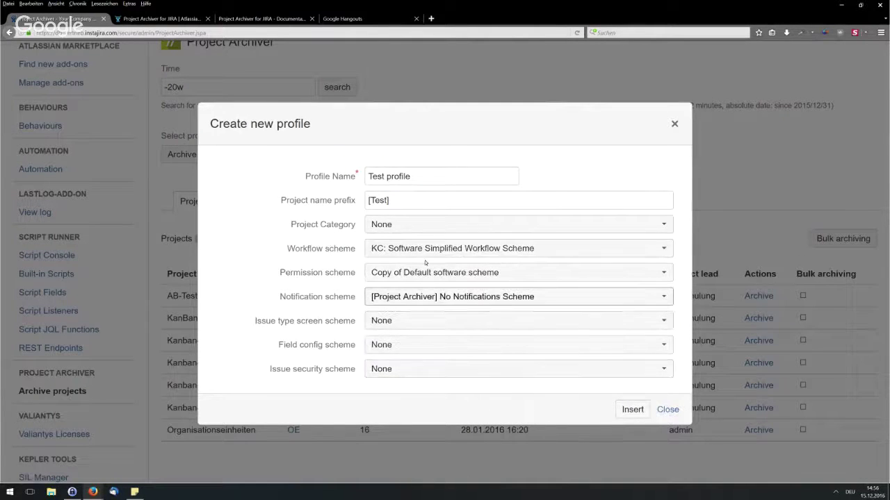
Save the new Test profile with these schemes
key(Tab)
key(Tab)
key(Tab)
key(Tab)
key(Return)
key(Down)
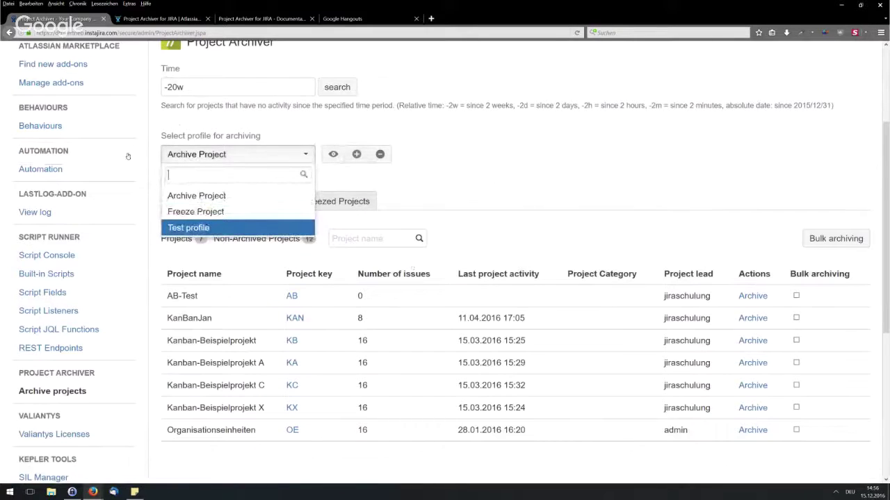
Select Test profile as the archiving profile
key(Return)
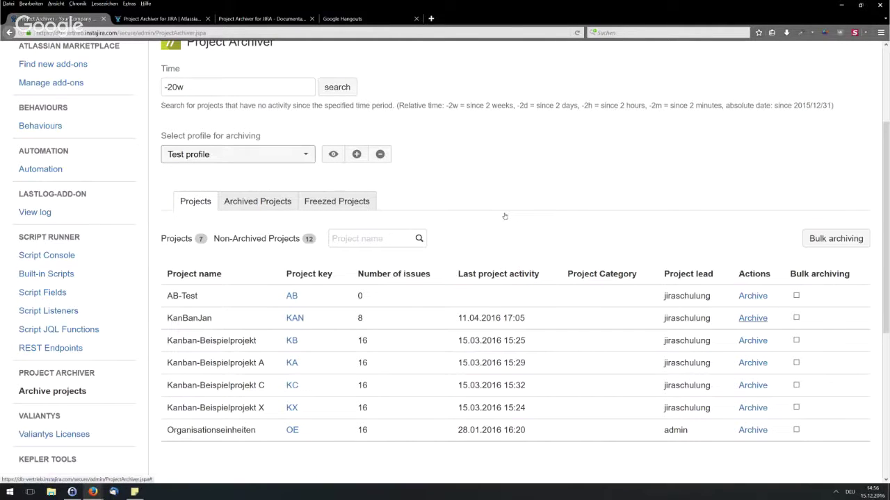
Archive the KanBanJan (KAN) project and confirm with OK
click(752, 317)
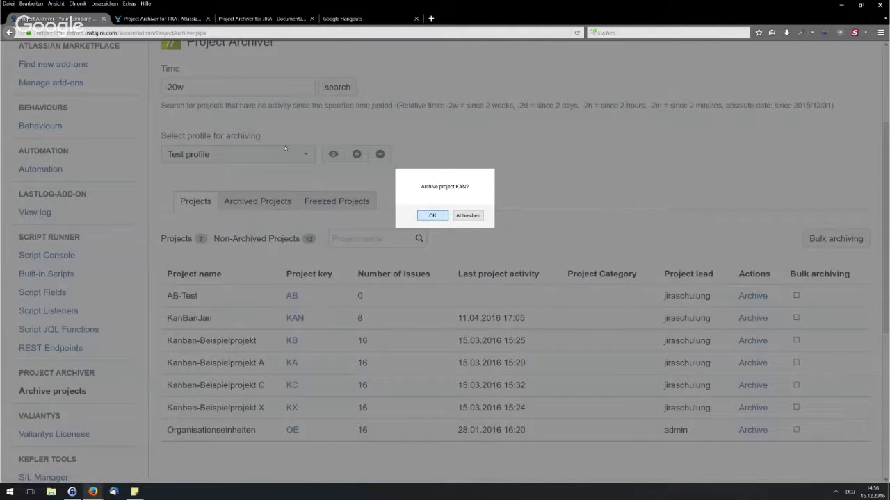
key(Return)
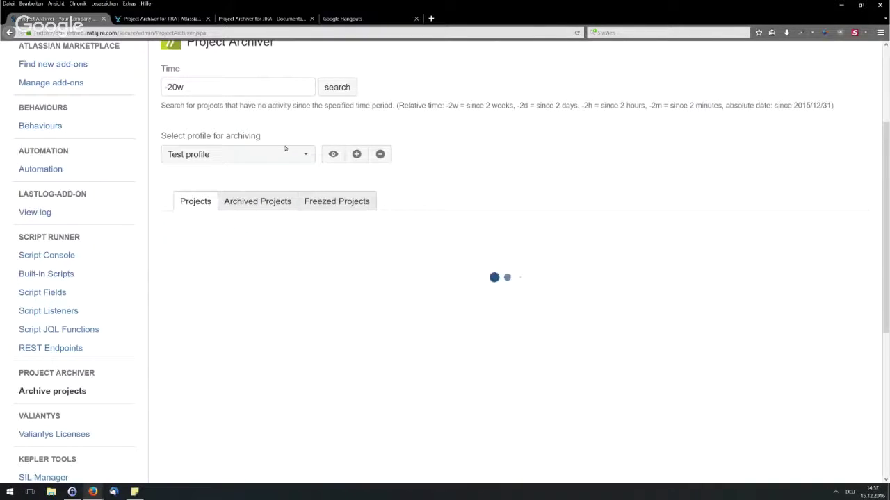